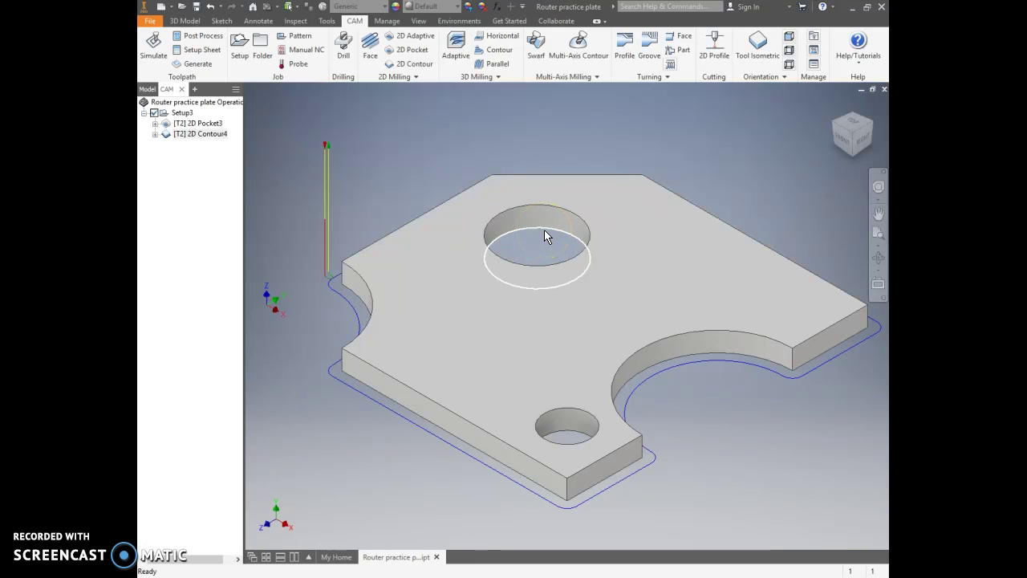
Step: Switch to Excel's Book1 to review the Hole size / Cutter size / Option table
left_click(601, 486)
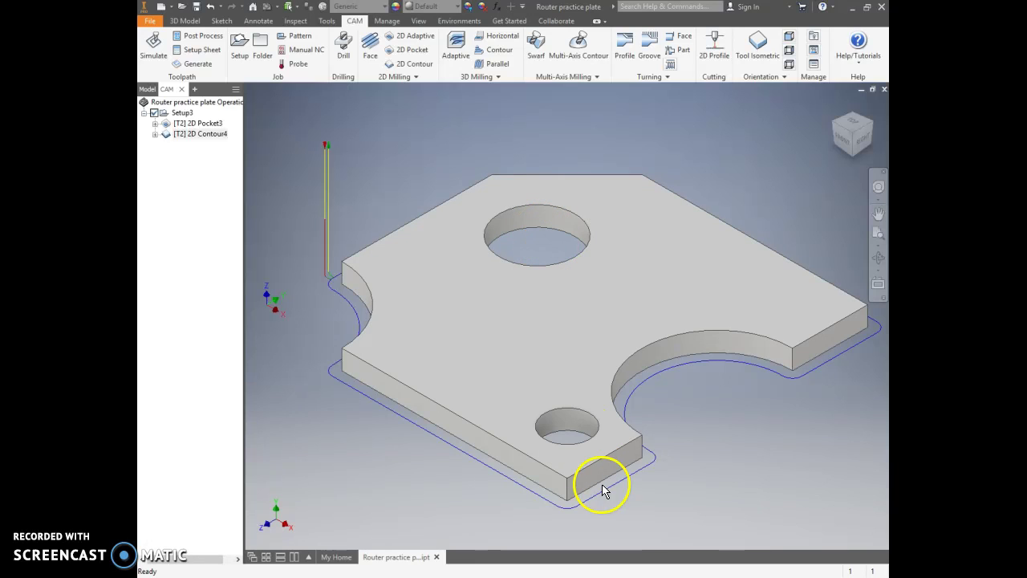
left_click(647, 513)
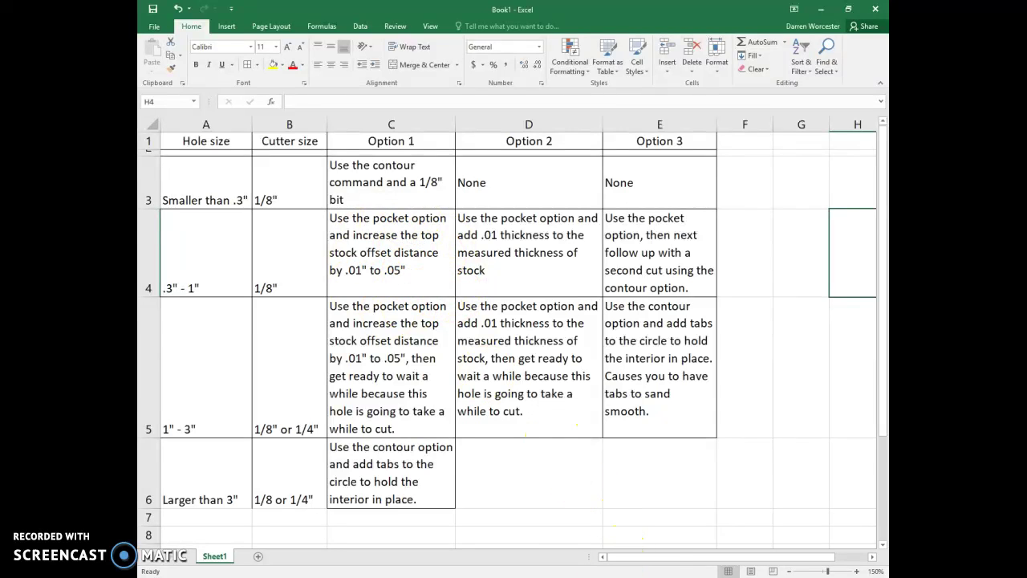
Step: Edit Setup3 in Inventor CAM and set the stock Top offset to .05 in
left_click(614, 521)
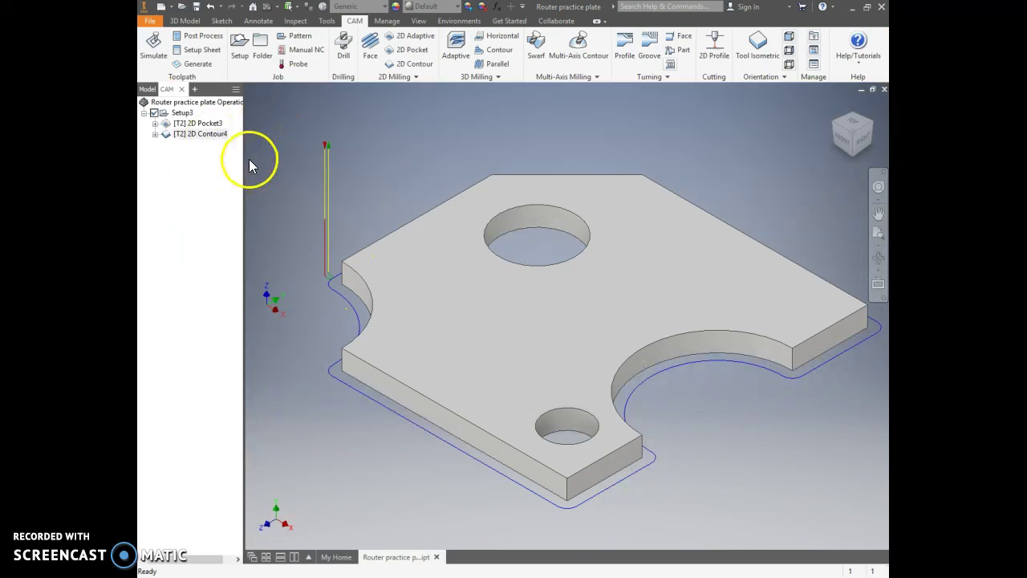
left_click(183, 113)
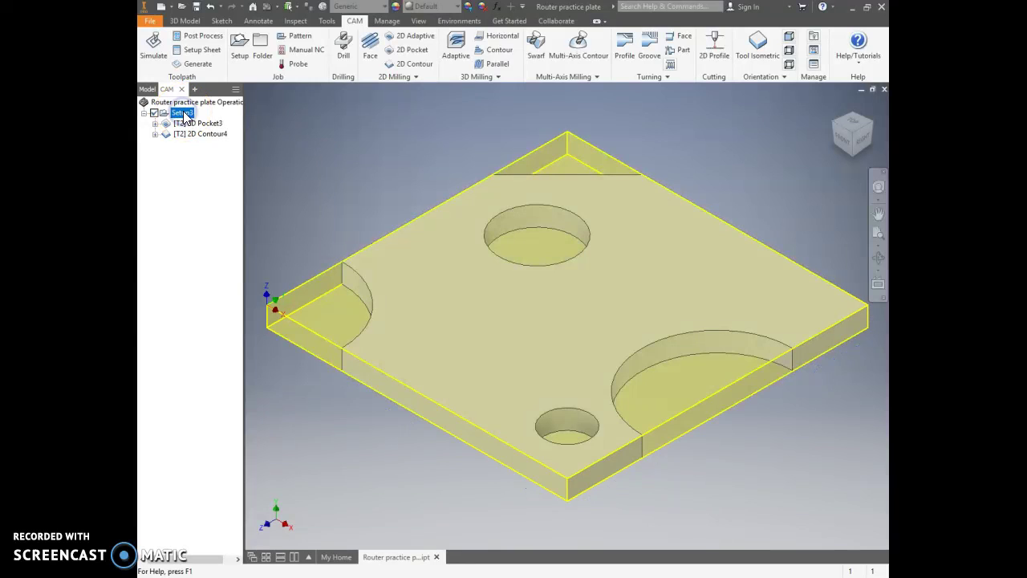
double_click(183, 114)
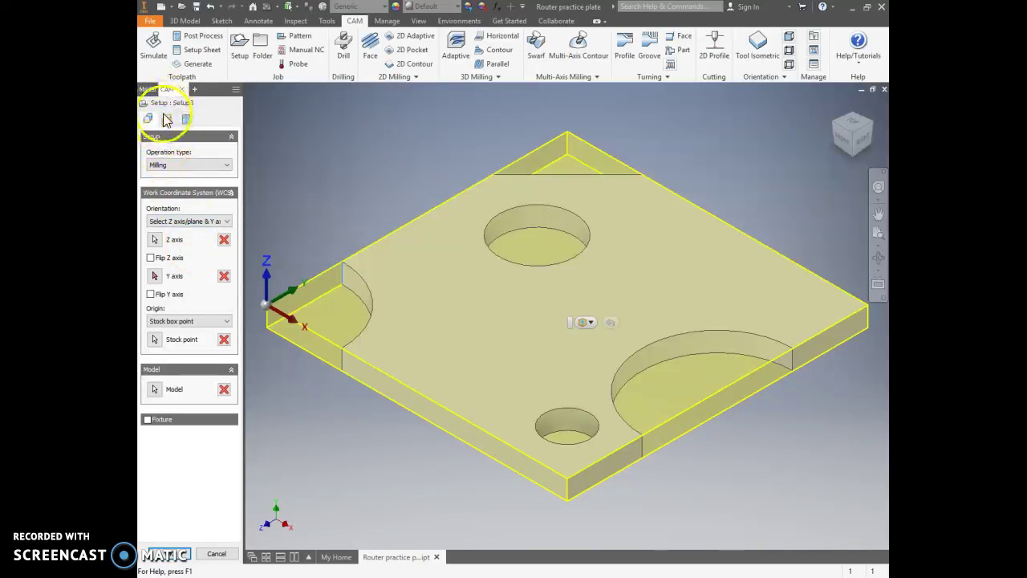
left_click(167, 119)
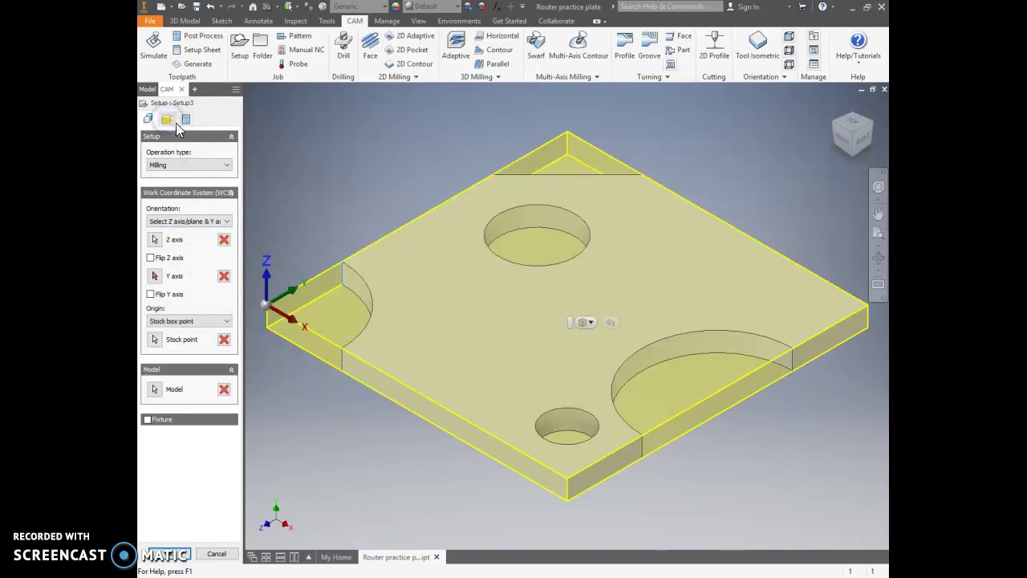
left_click(166, 120)
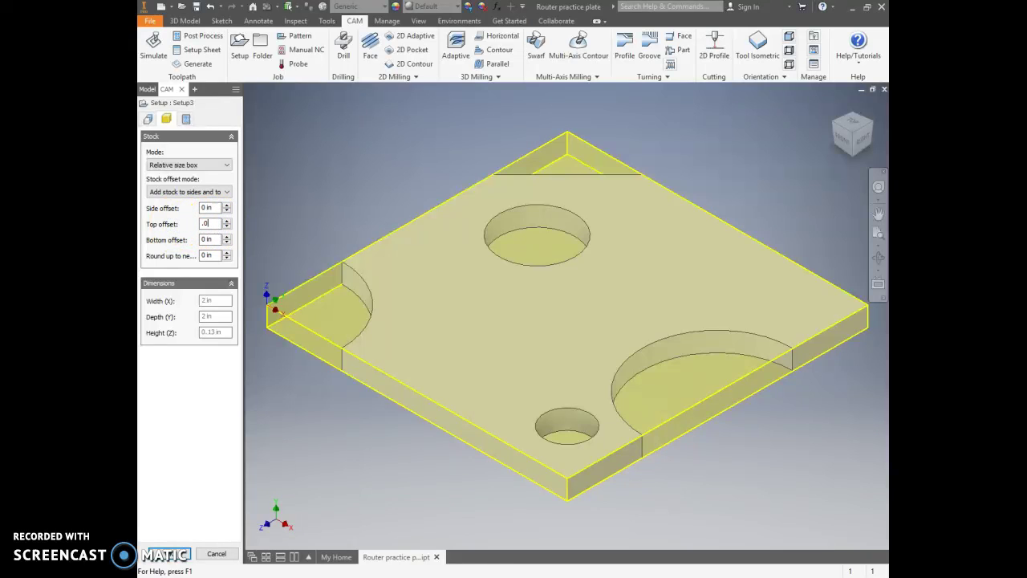
type("5")
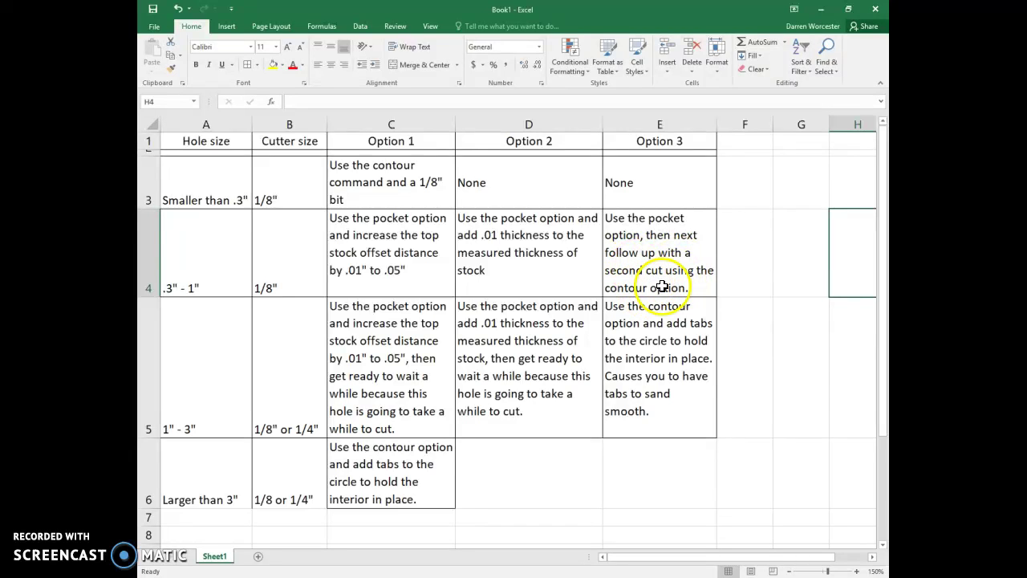
key("alt+Tab")
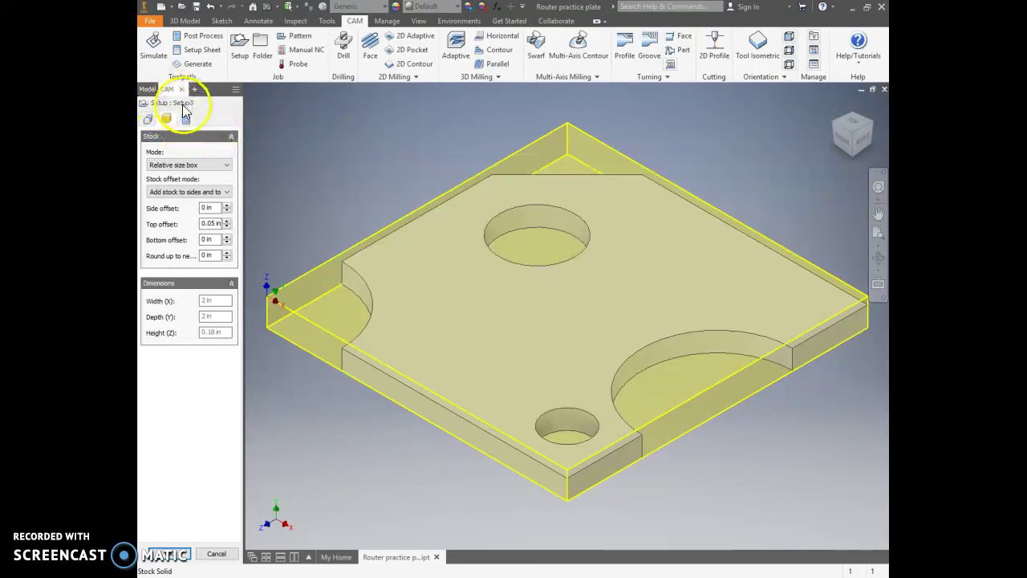
Step: Accept the Setup3 stock change and preview the 2D Contour4 and 2D Pocket3 toolpaths
left_click(184, 556)
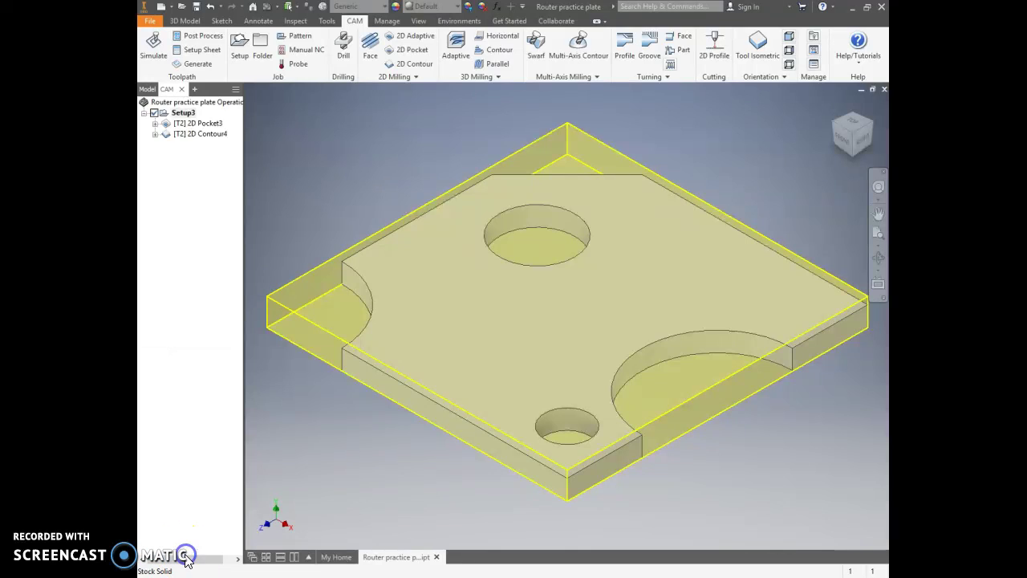
left_click(212, 133)
left_click(200, 124)
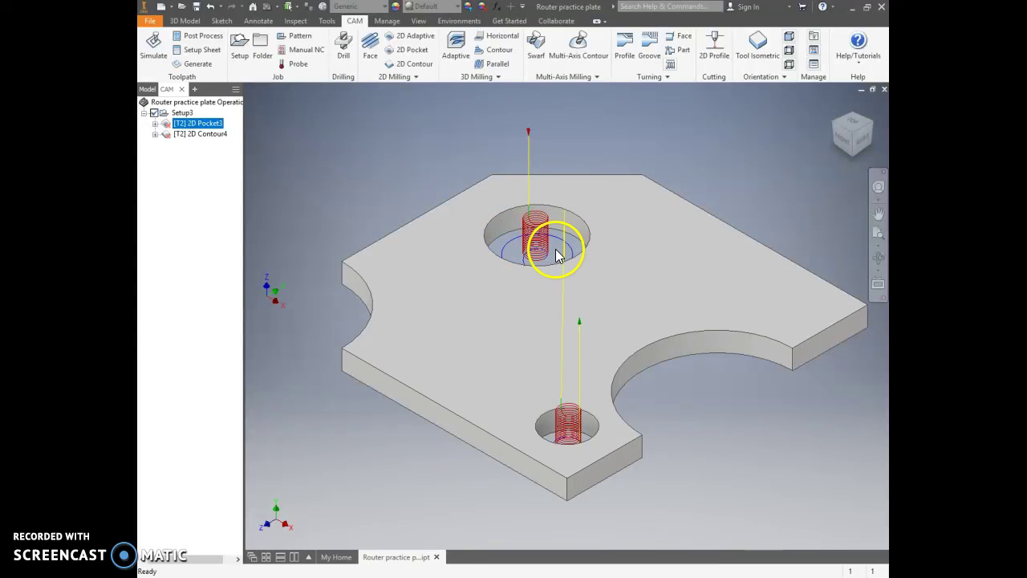
left_click(202, 133)
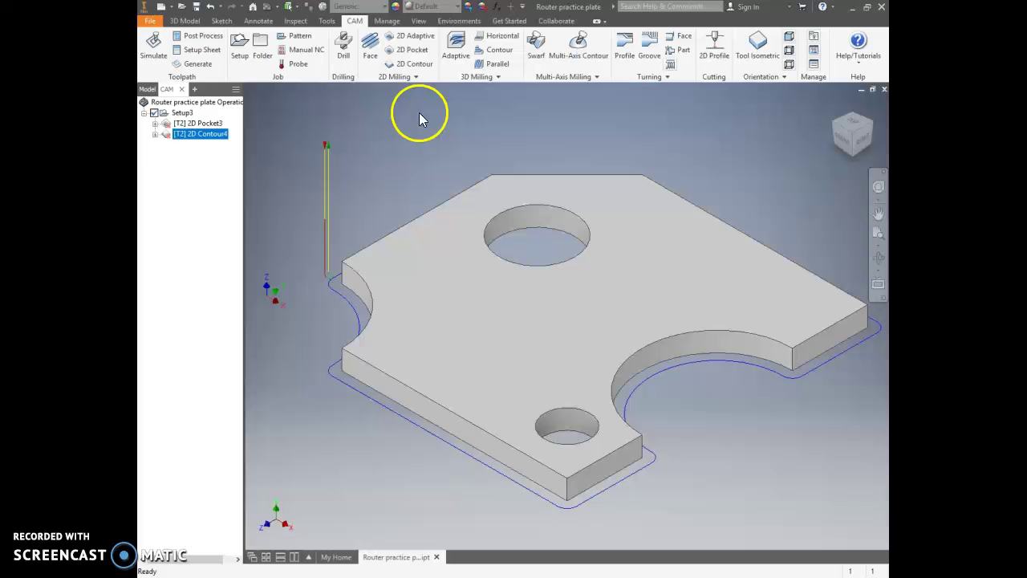
Step: Start a new 2D contour using the edges of the top and lower holes
left_click(404, 69)
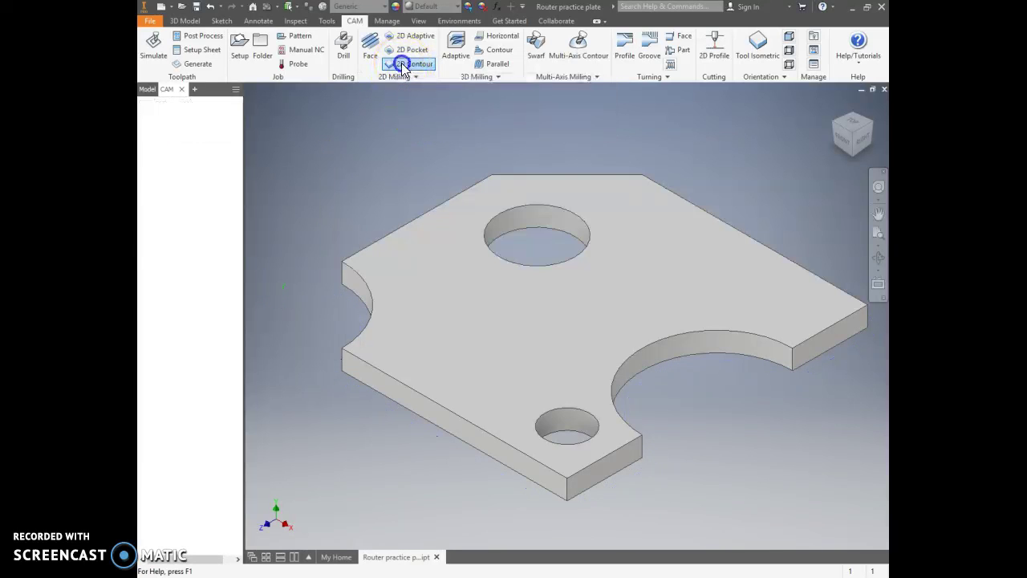
left_click(539, 232)
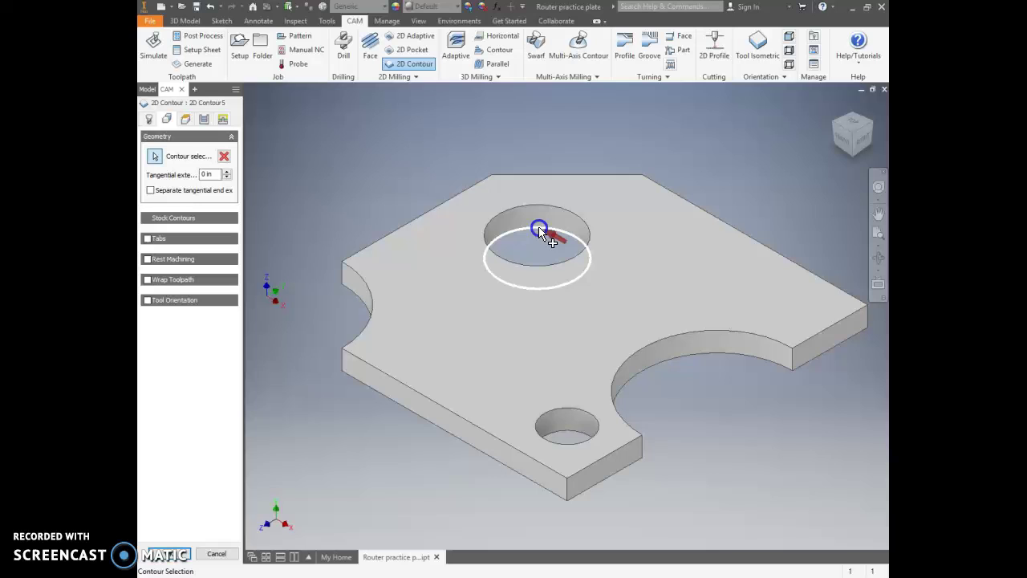
left_click(577, 435)
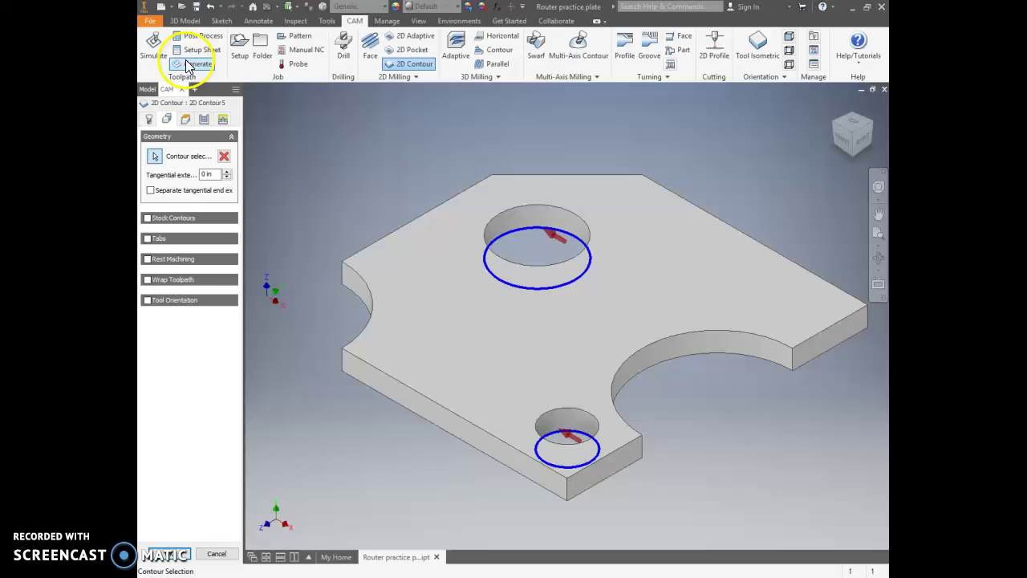
Step: Assign the 1/8" flat endmill from the Router practice plate tools as the cutter
left_click(148, 120)
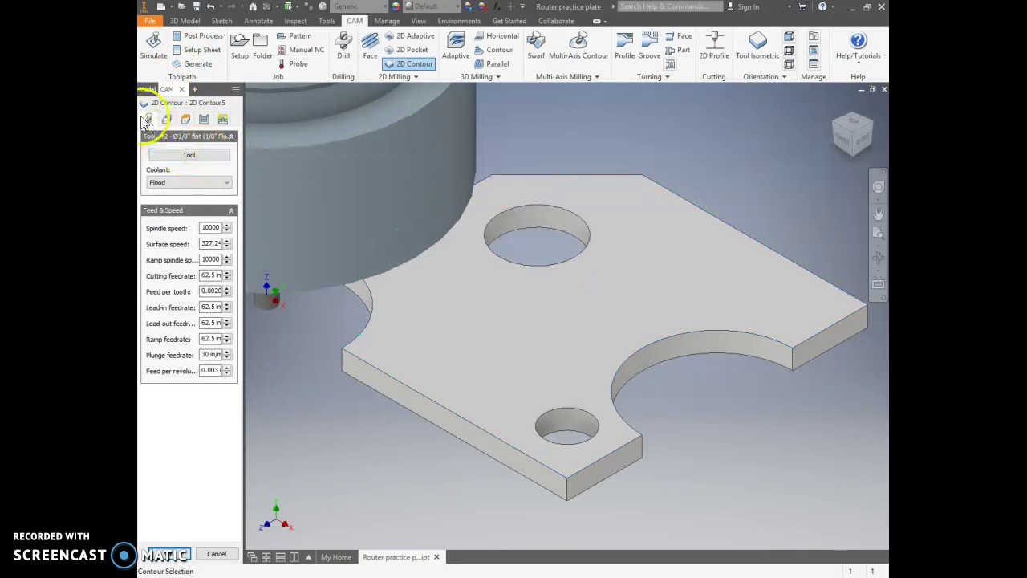
left_click(193, 155)
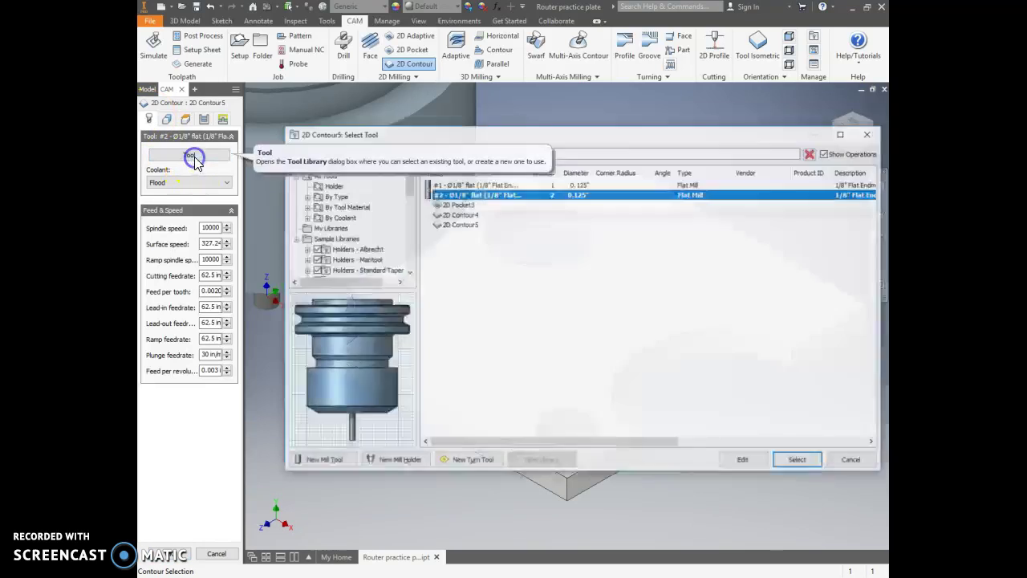
left_click(712, 442)
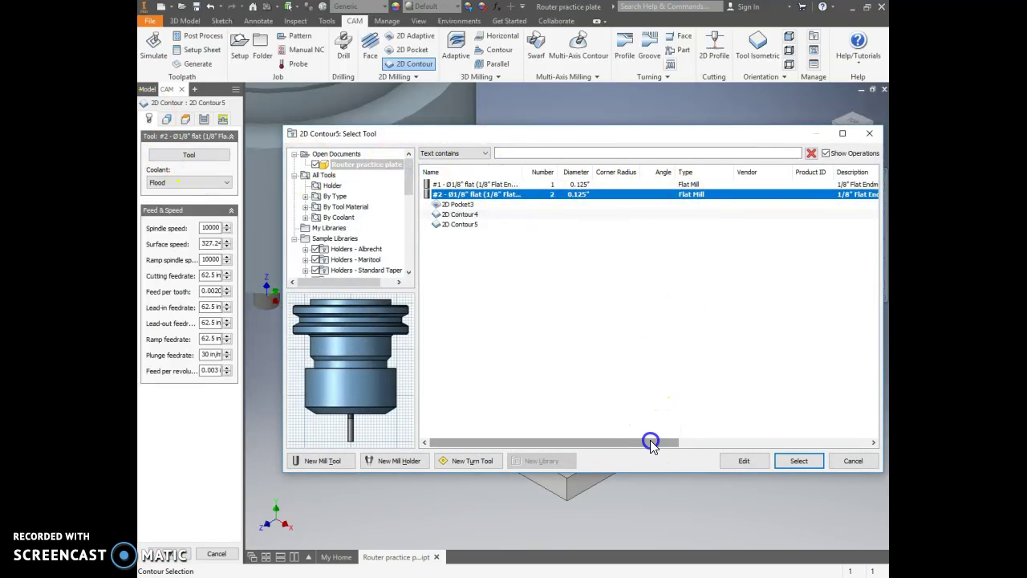
left_click_drag(722, 451, 772, 453)
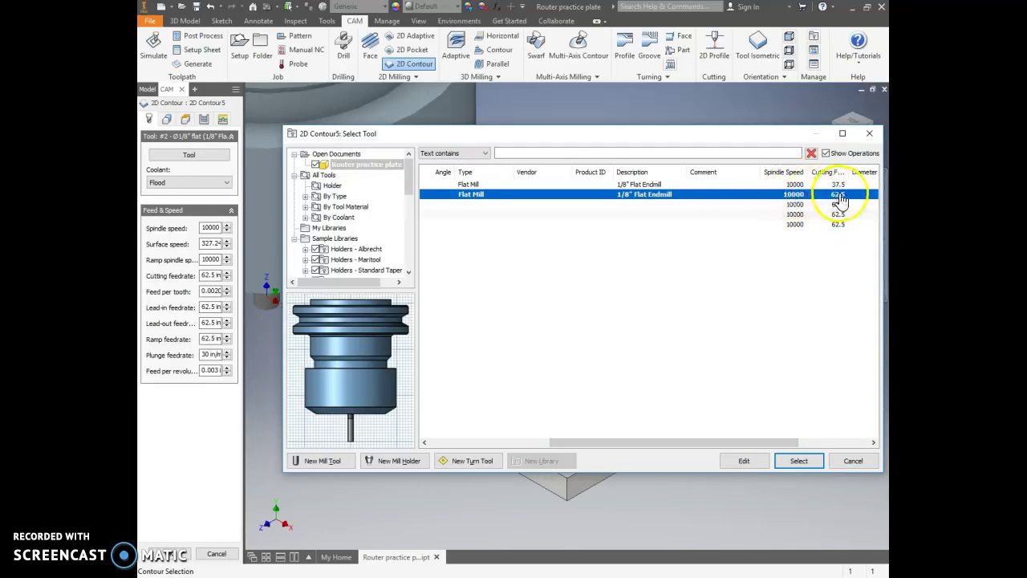
left_click(799, 461)
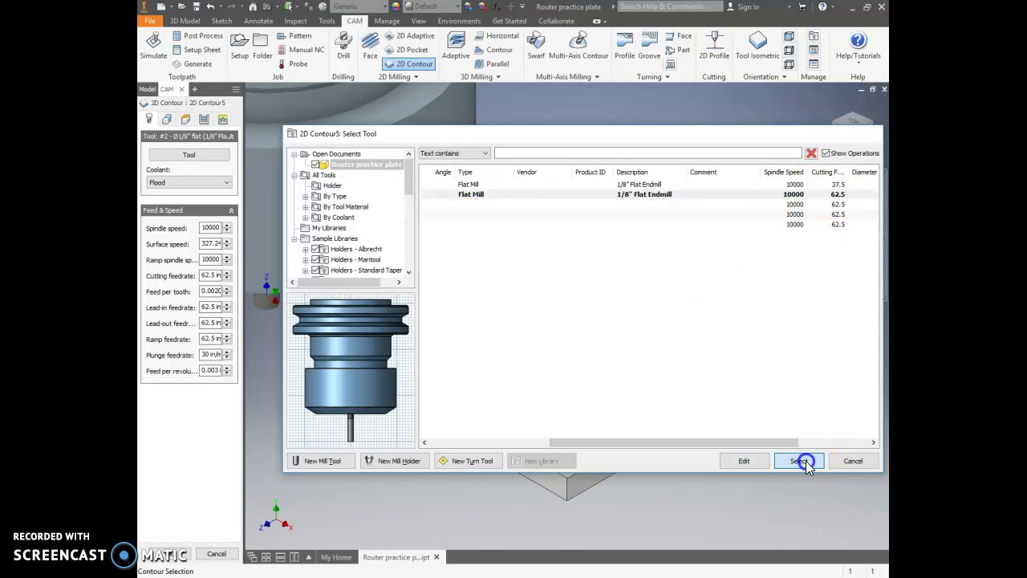
Step: Accept 2D Contour5, move it above 2D Contour4, and preview each operation's toolpaths
left_click(178, 553)
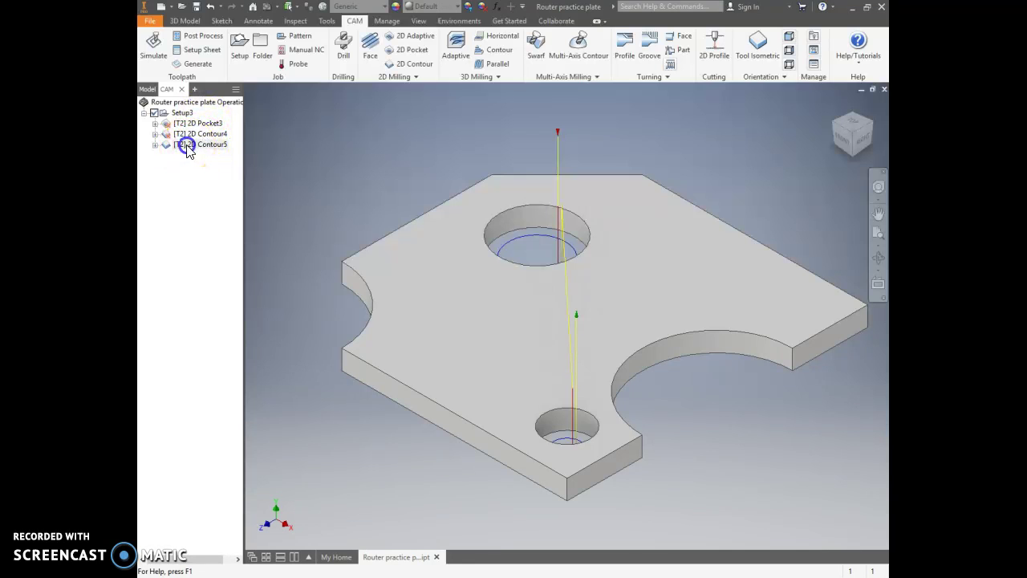
left_click_drag(189, 117, 188, 135)
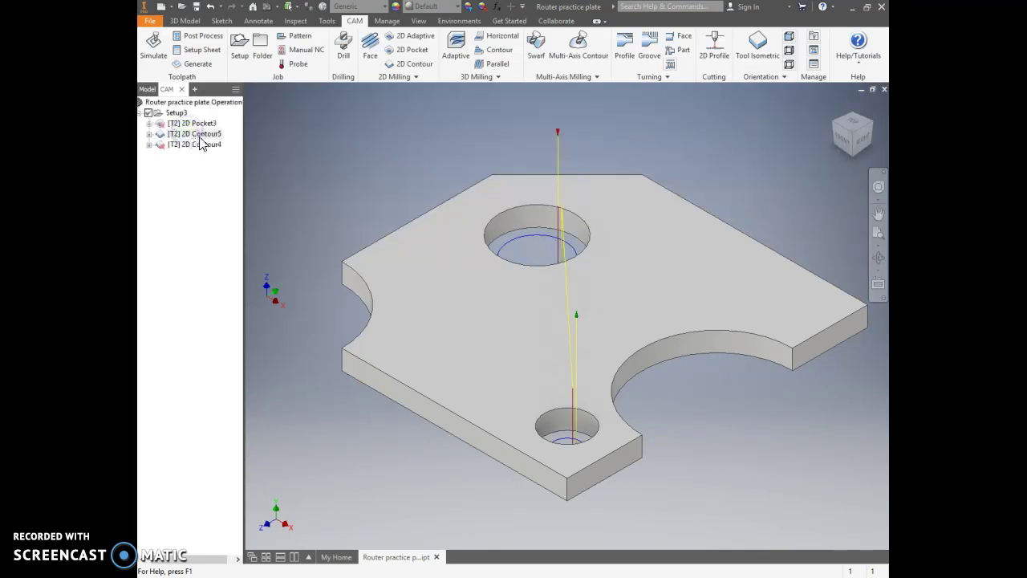
left_click(198, 124)
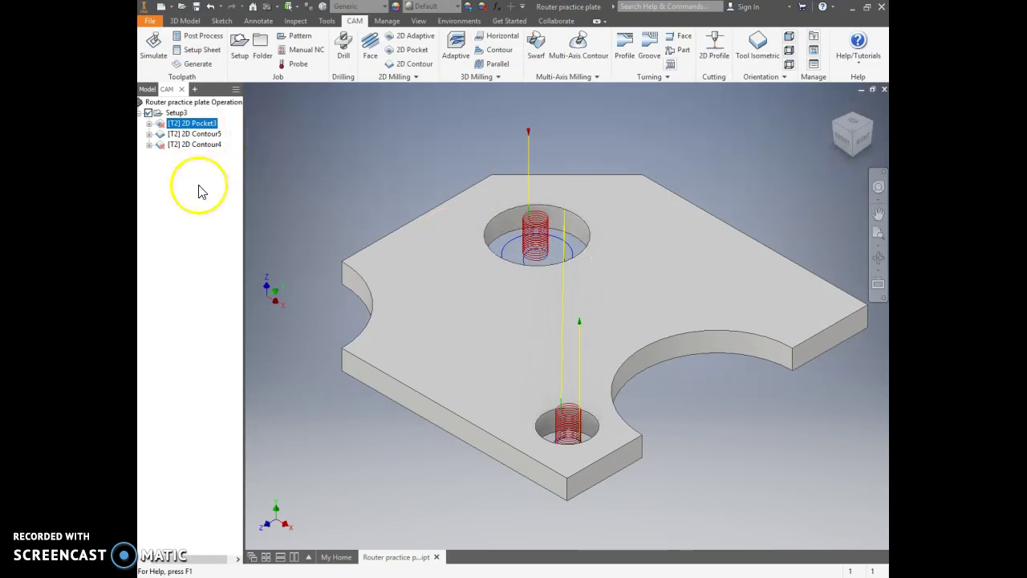
left_click(198, 134)
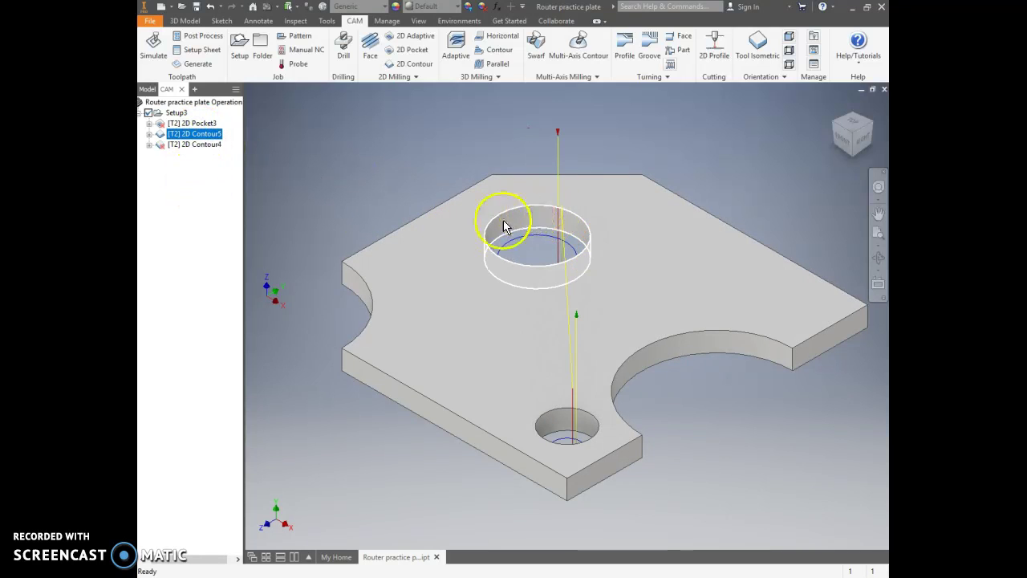
left_click(201, 146)
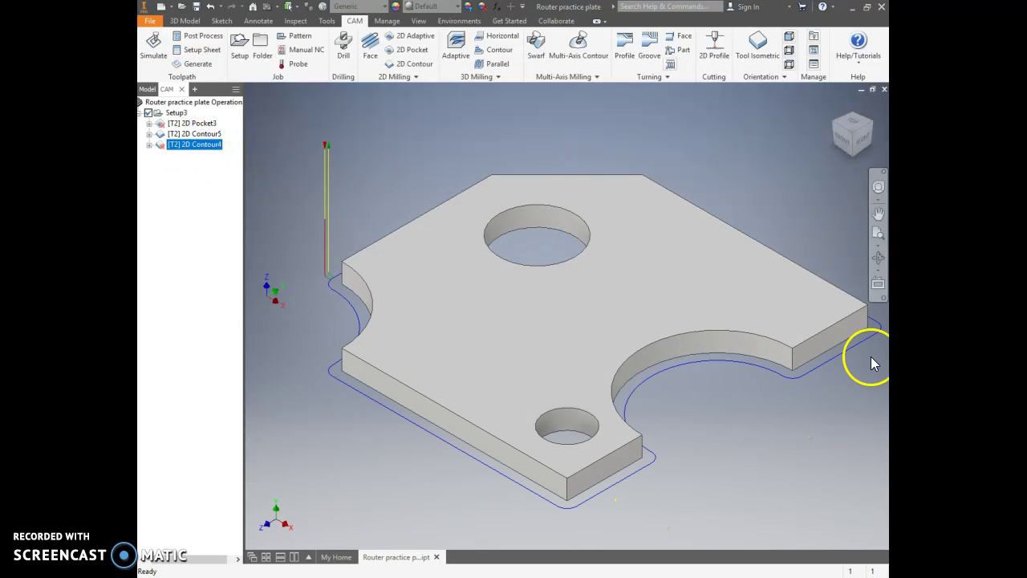
left_click(351, 351)
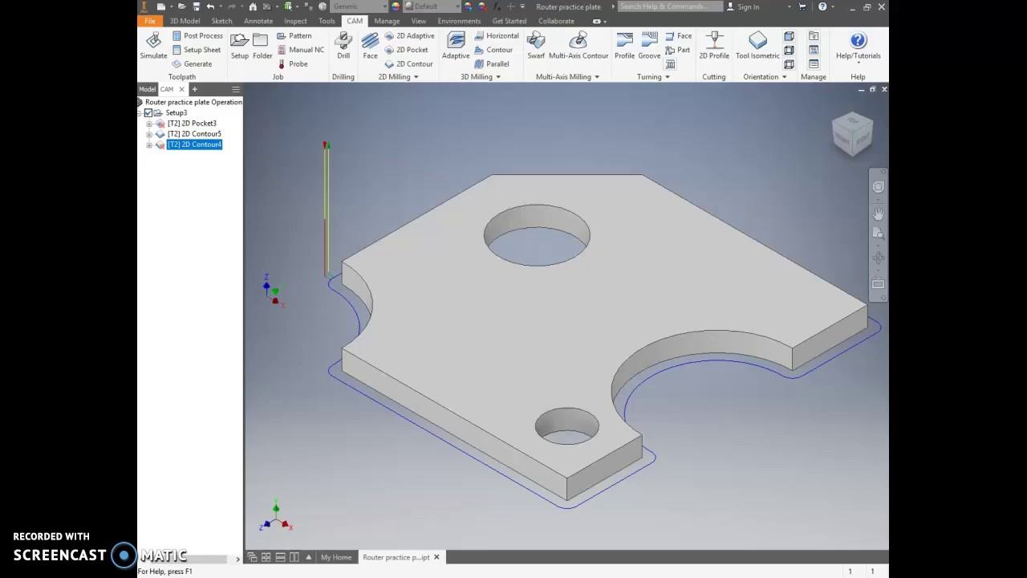
Step: Switch to the Excel hole-size table to review row 5's contour-with-tabs option
key("alt+Tab")
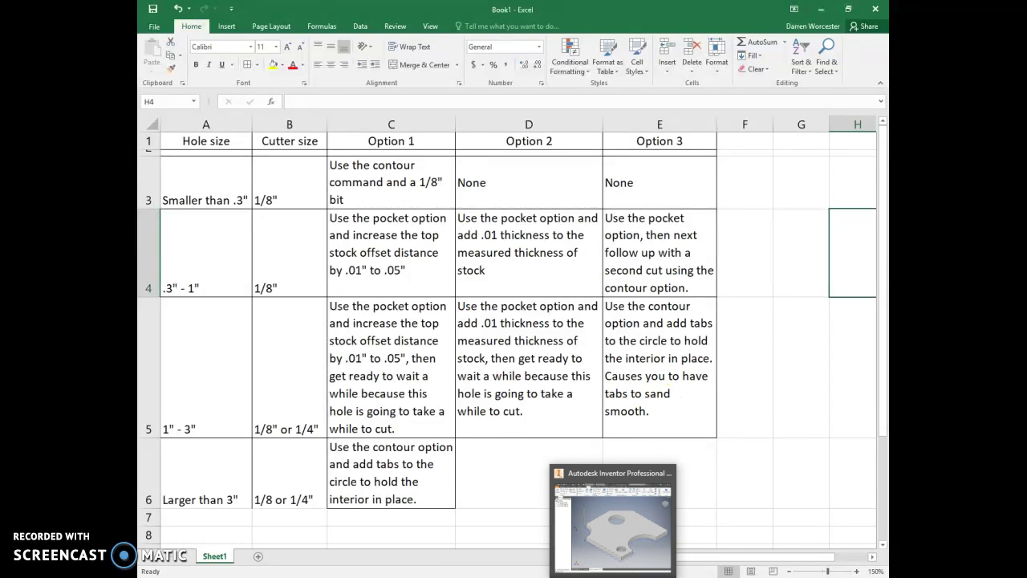
Step: Enable tabs 0.05 in high on the outer 2D Contour4 and regenerate its toolpath
left_click(615, 486)
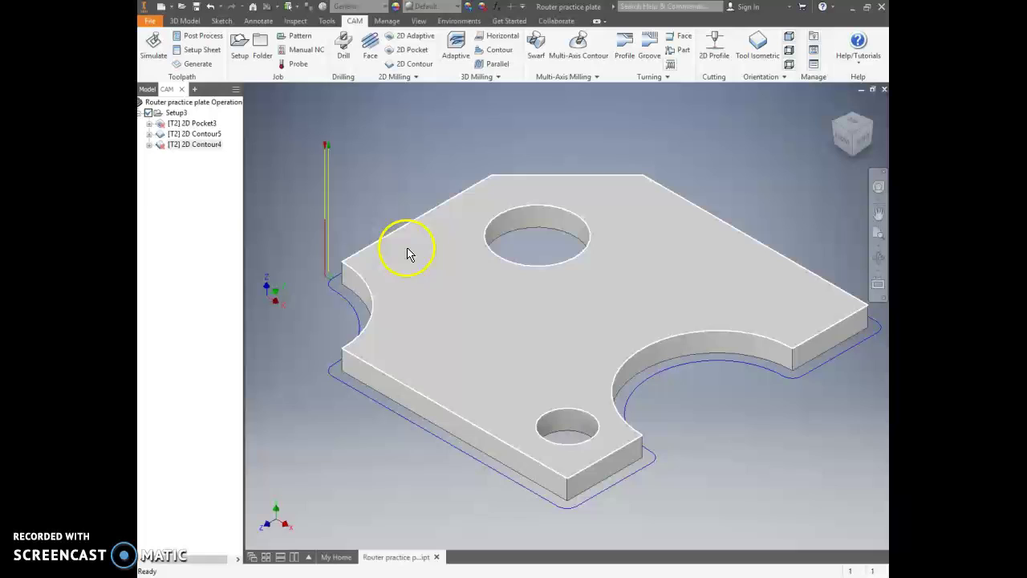
left_click(201, 143)
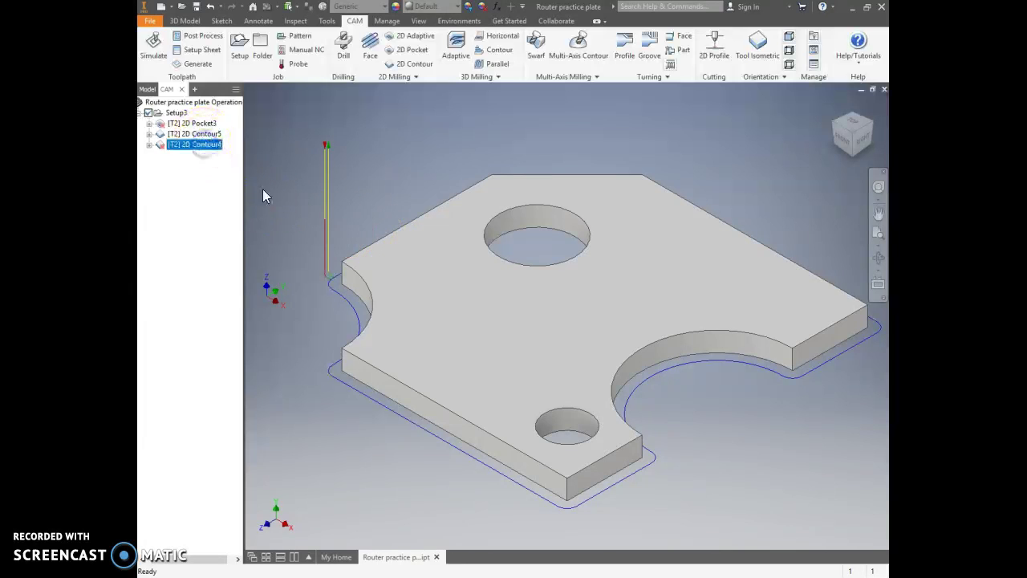
double_click(192, 151)
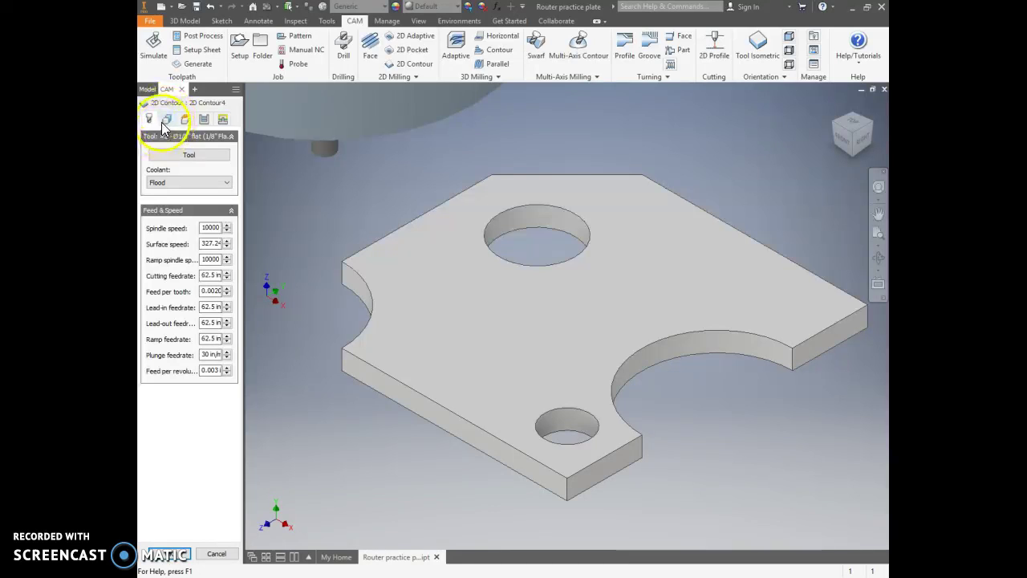
left_click(167, 120)
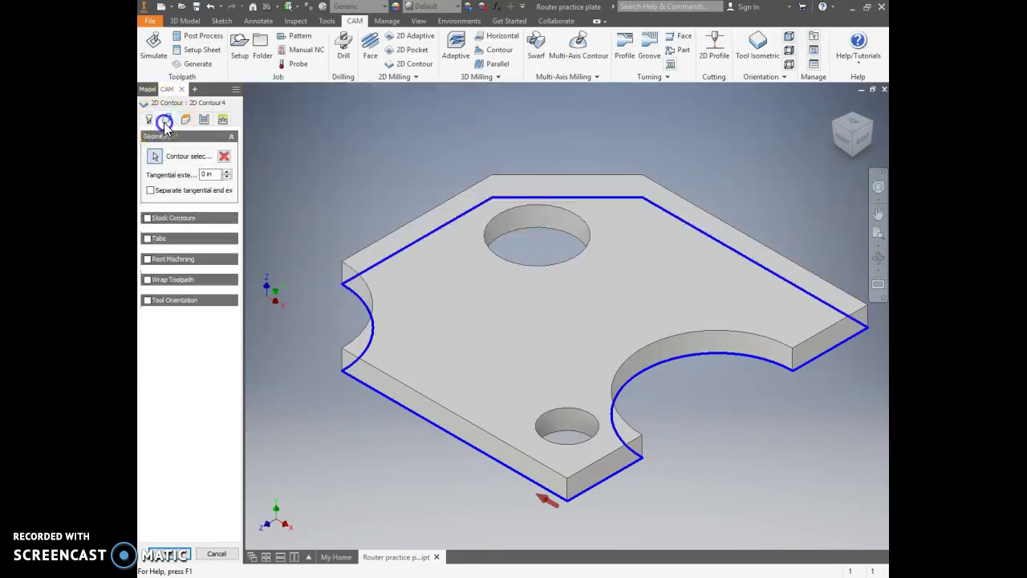
left_click(148, 238)
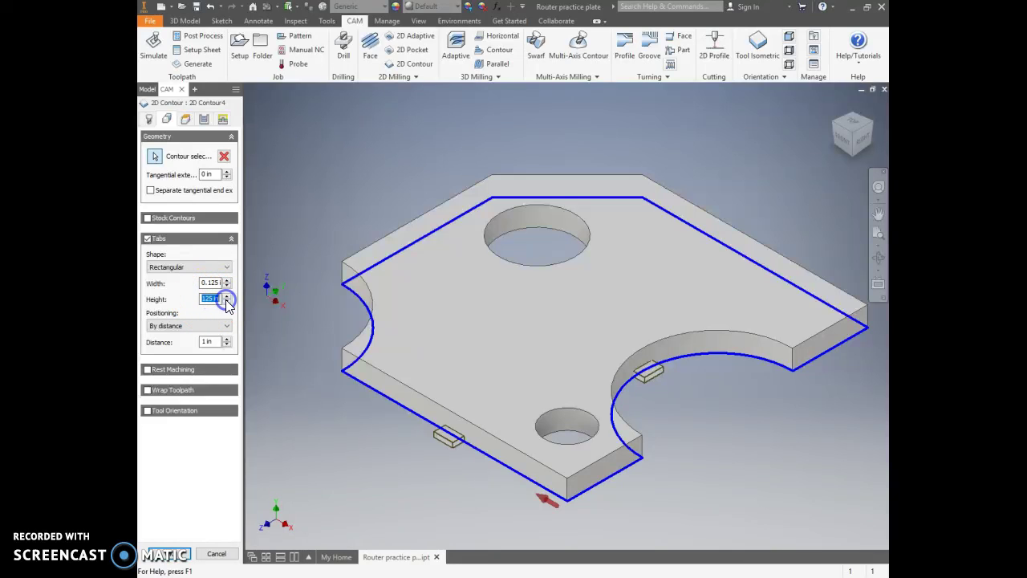
mouse_move(232, 311)
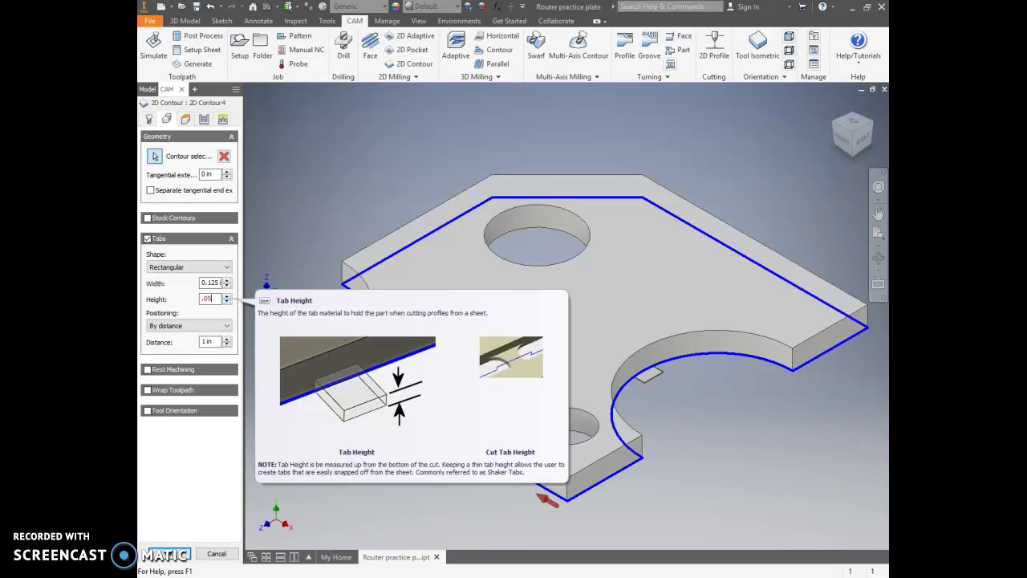
left_click(210, 283)
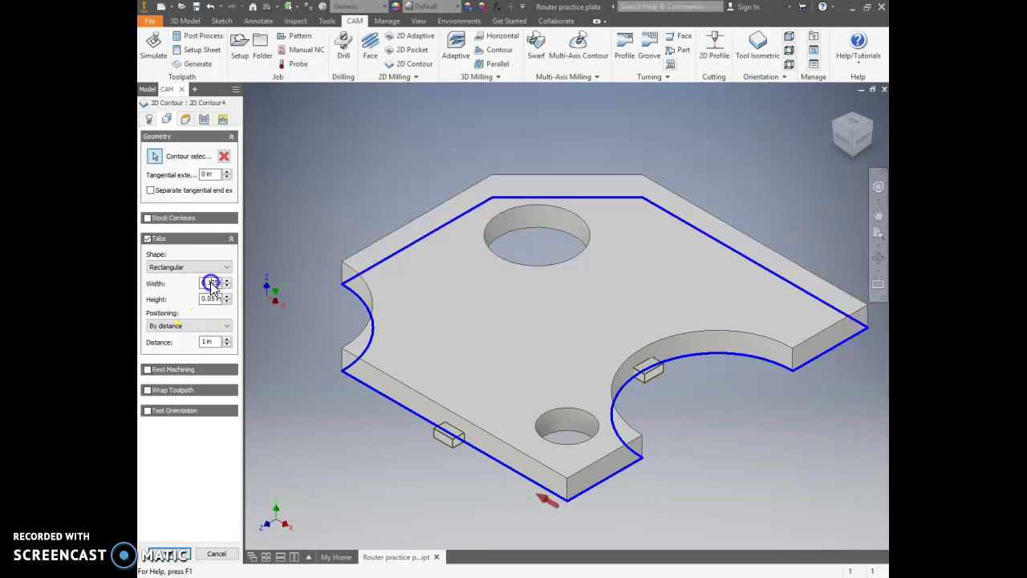
left_click(171, 553)
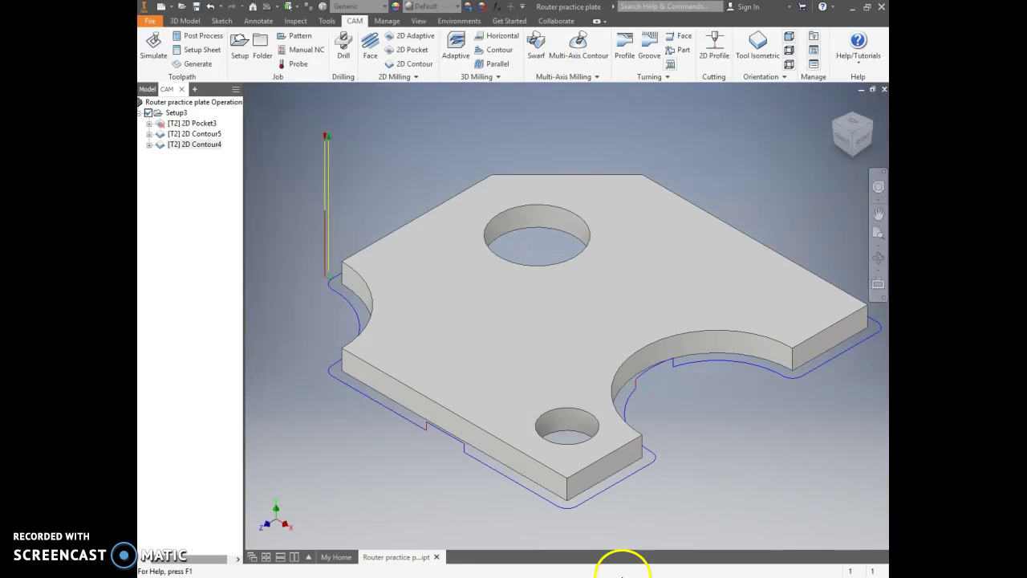
Step: Switch to the Excel table to review row 6's contour-with-tabs option for holes over 3"
key("alt+Tab")
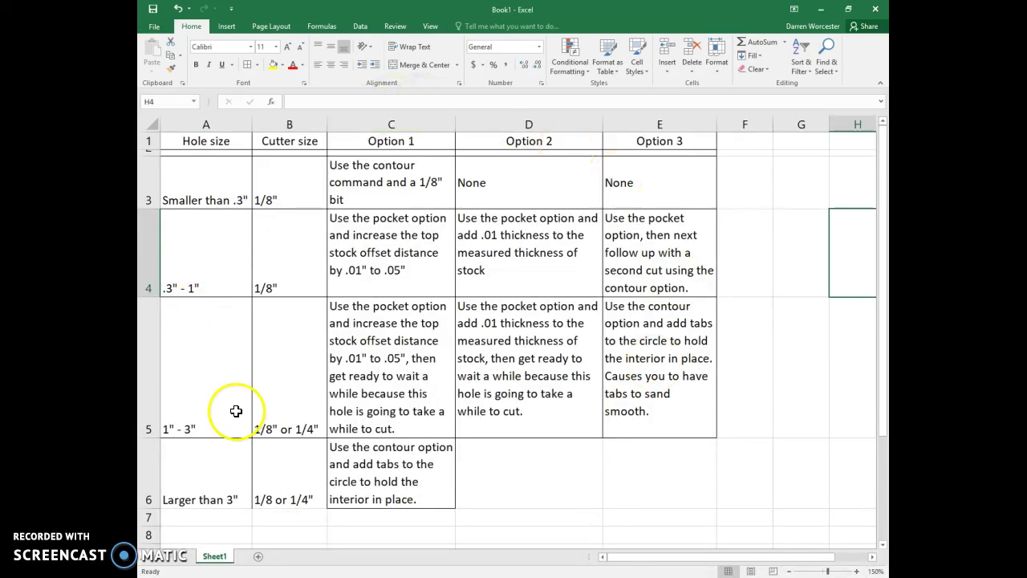